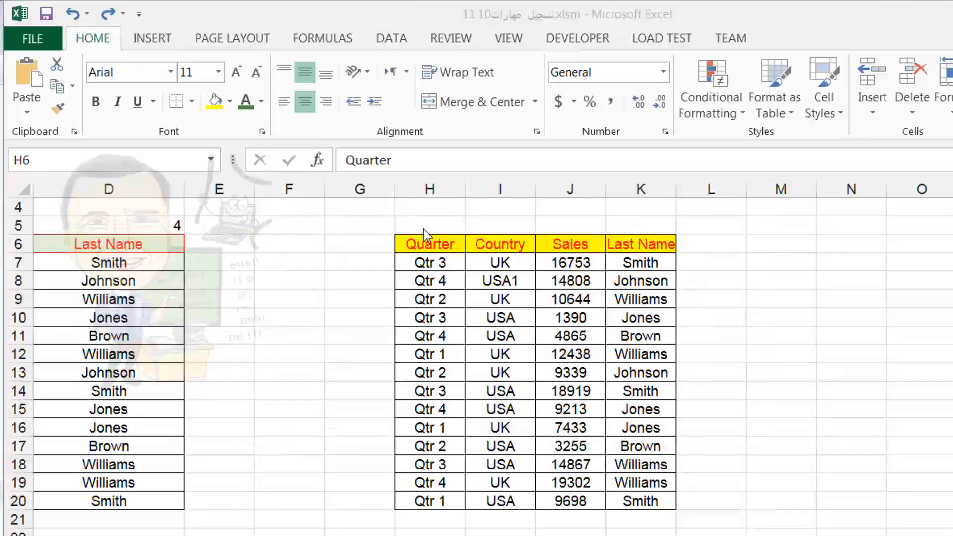
key(ctrl+a)
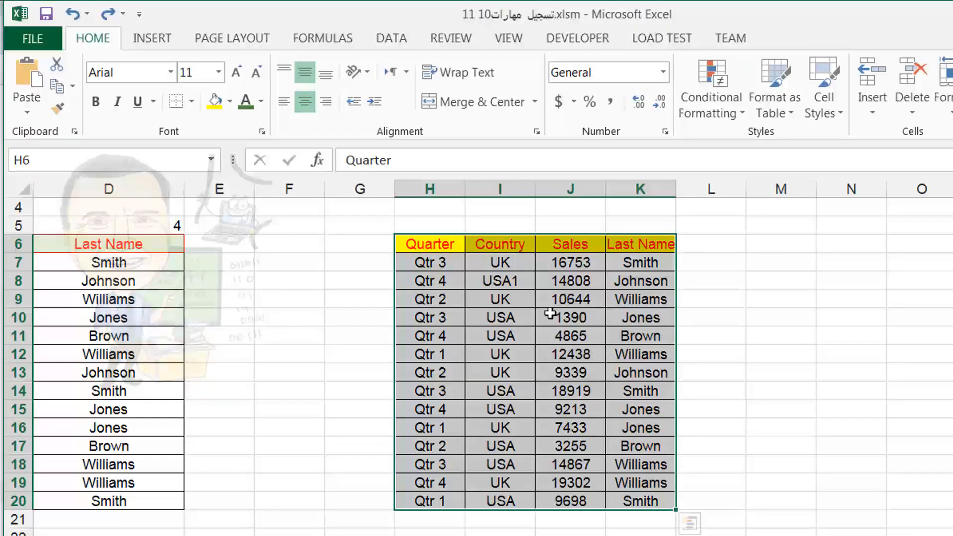
click(695, 102)
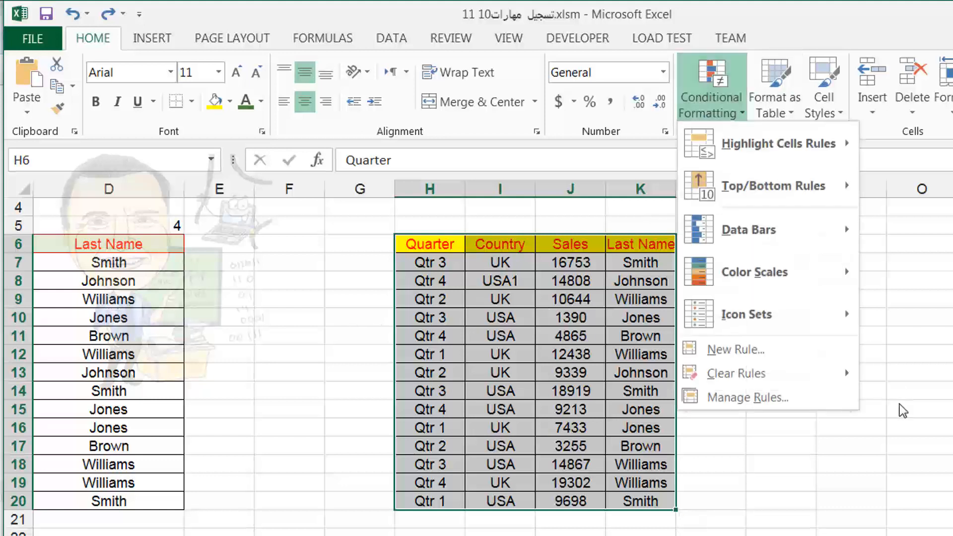
click(866, 423)
Copy the formula =COLUMN()=CELL("col") from the text box below the tables
scroll(866, 423, down, 6)
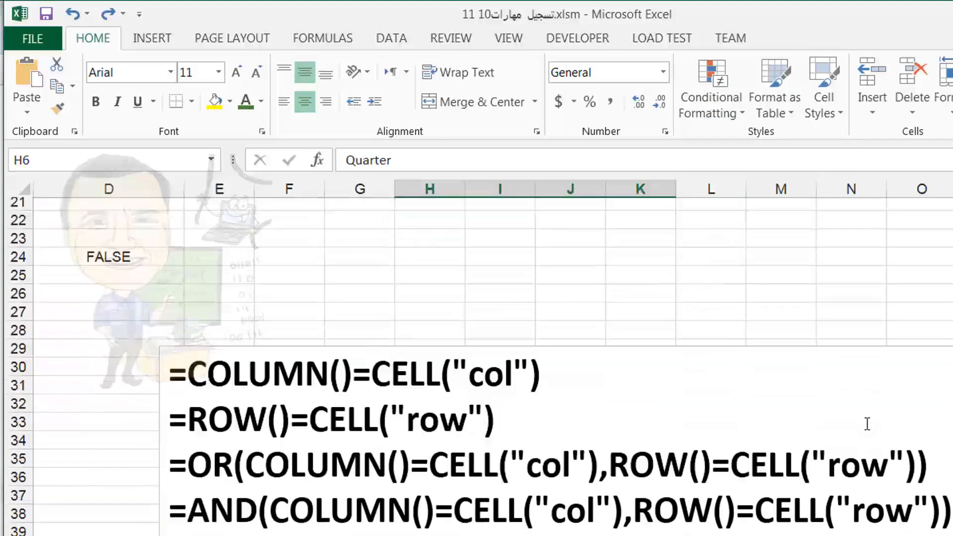
click(594, 357)
drag(594, 357, 206, 357)
triple_click(259, 344)
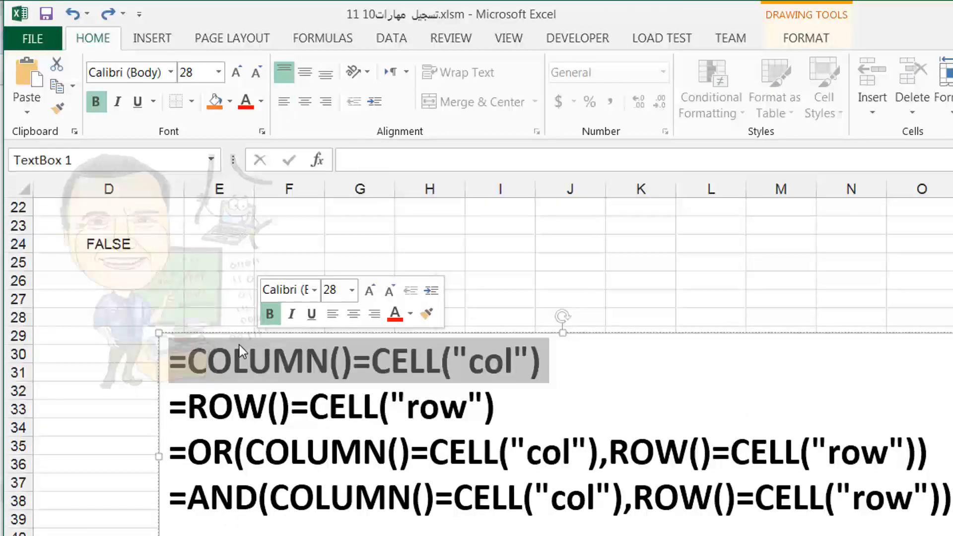
right_click(222, 347)
click(291, 382)
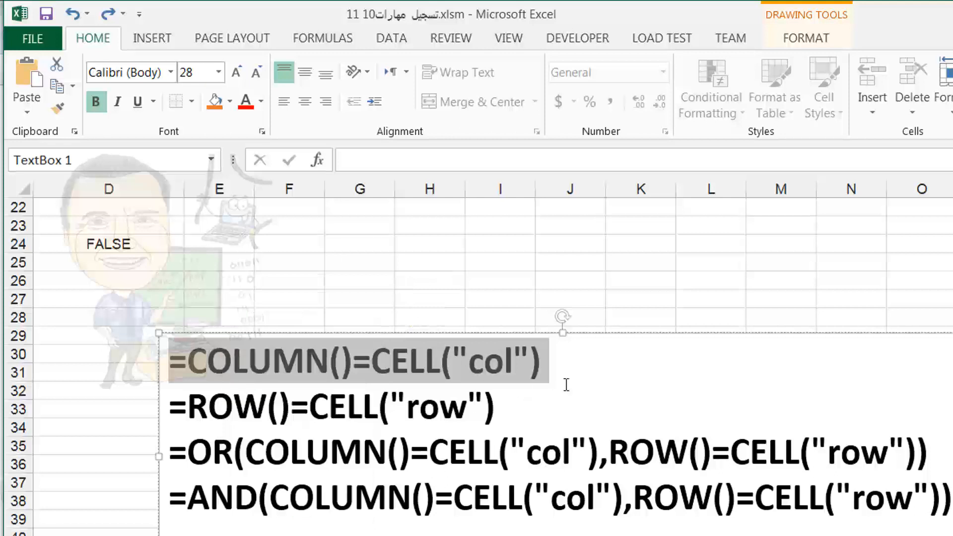
Start a formula-based conditional formatting rule for H6:K20 using =COLUMN()=CELL("col")
scroll(566, 383, up, 6)
scroll(546, 298, up, 2)
scroll(521, 348, down, 2)
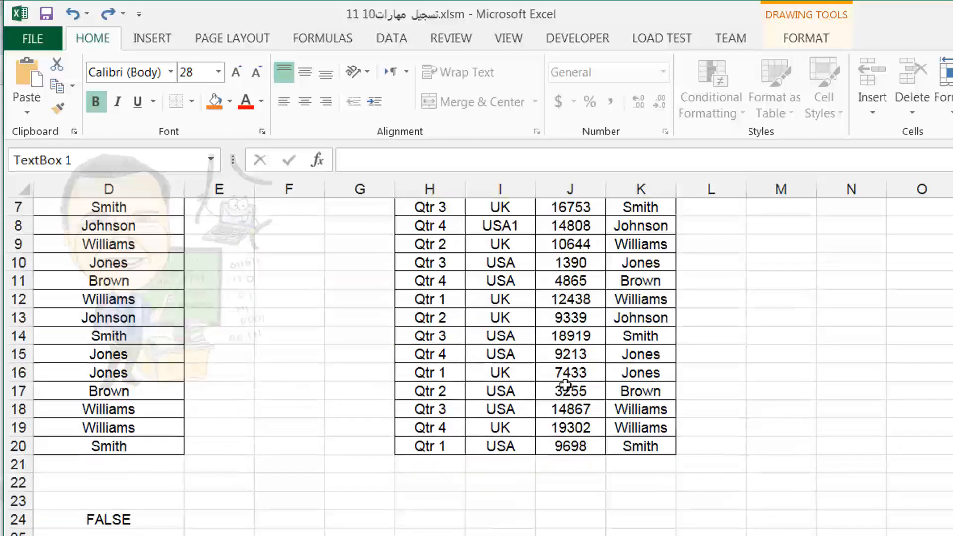
scroll(507, 347, up, 1)
click(432, 261)
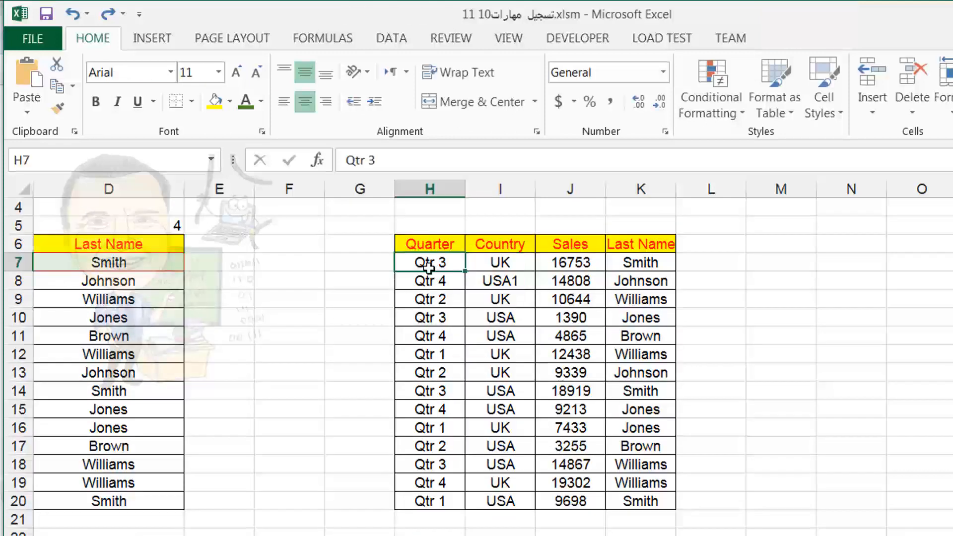
drag(430, 244, 634, 501)
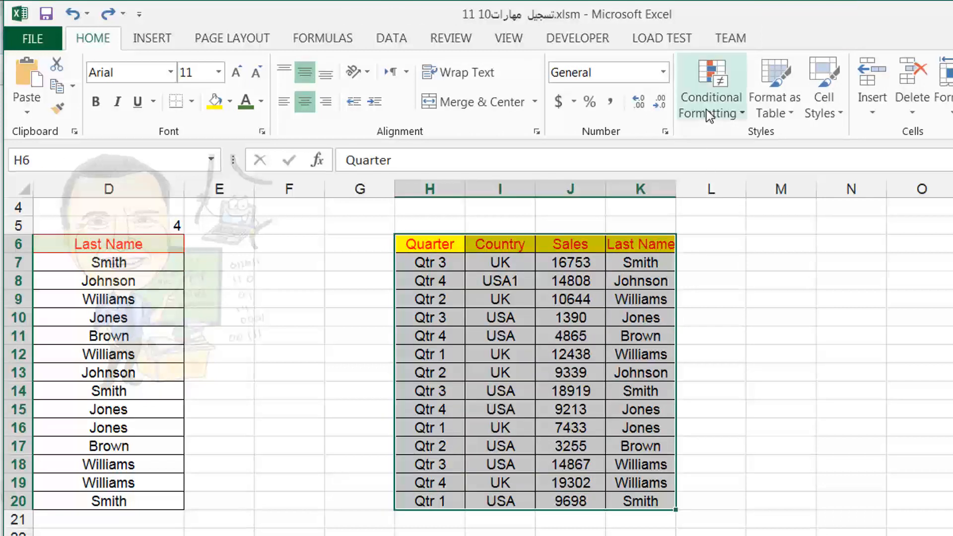
click(711, 97)
mouse_move(742, 322)
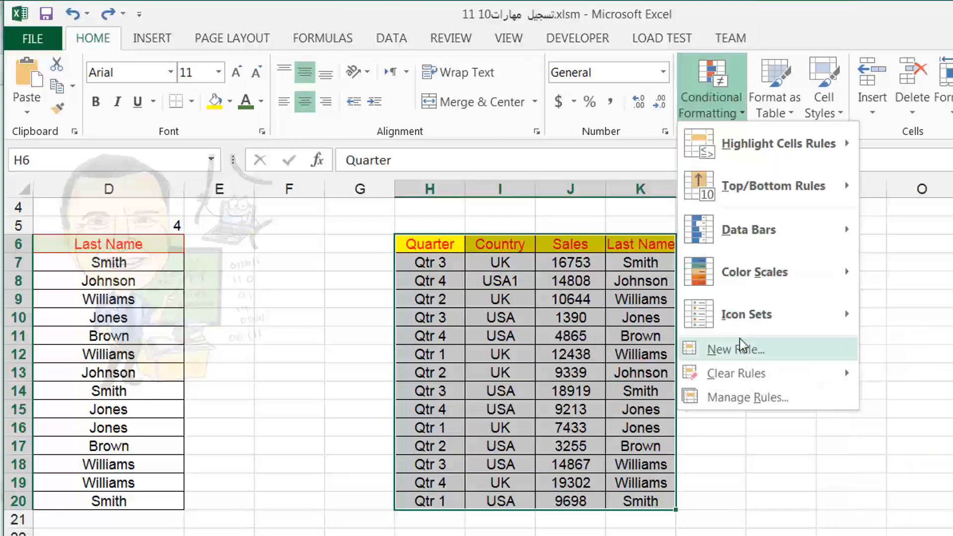
click(736, 350)
click(224, 309)
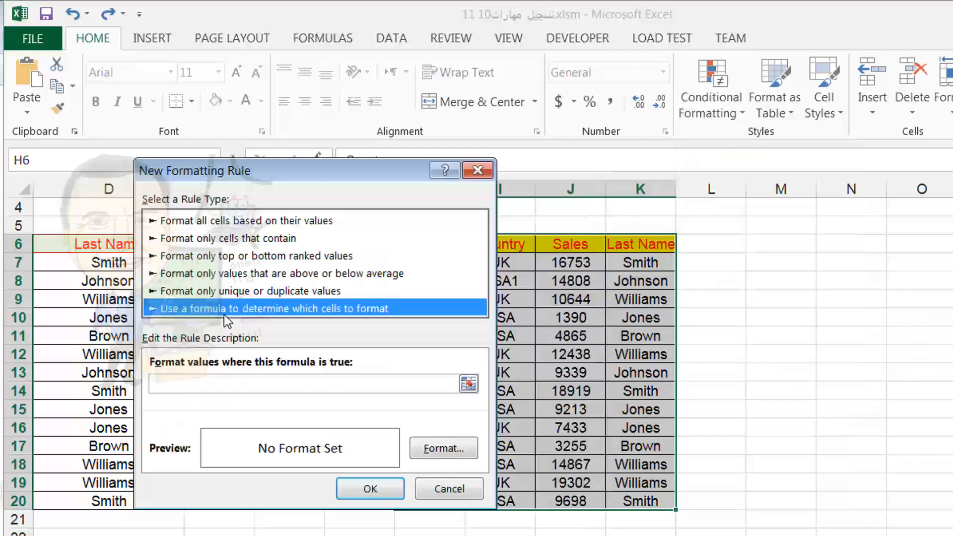
click(231, 383)
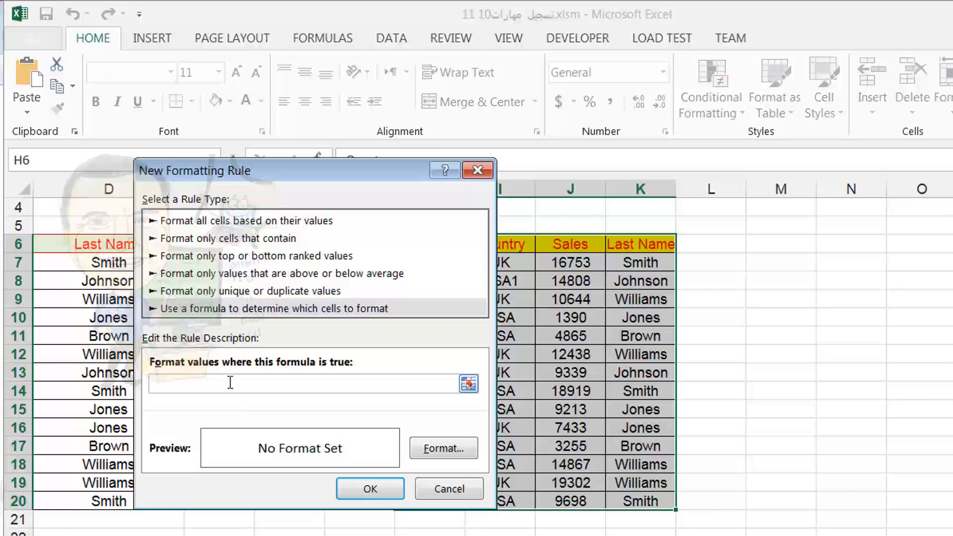
text(=COLUMN()=CELL("col"))
Give the column rule the palest green fill and apply it to the table
click(448, 450)
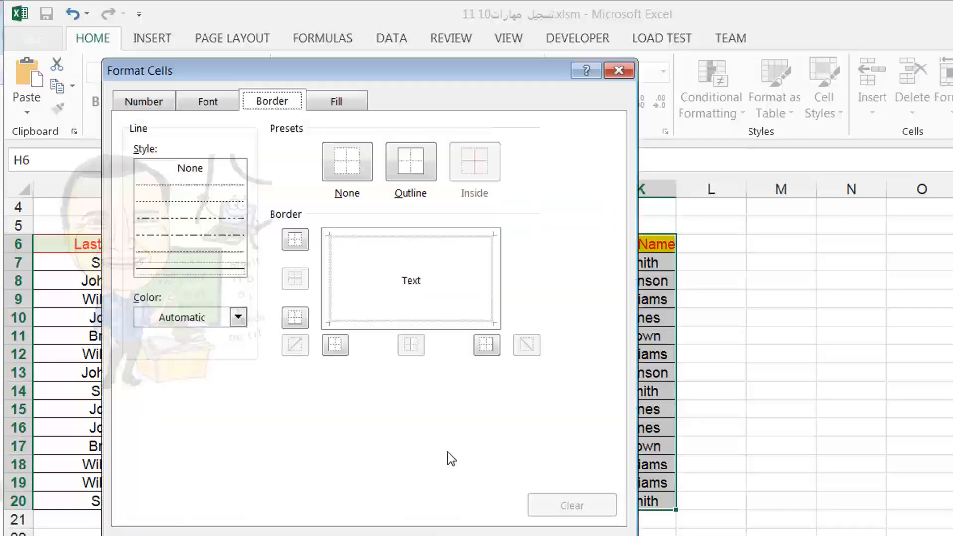
click(335, 106)
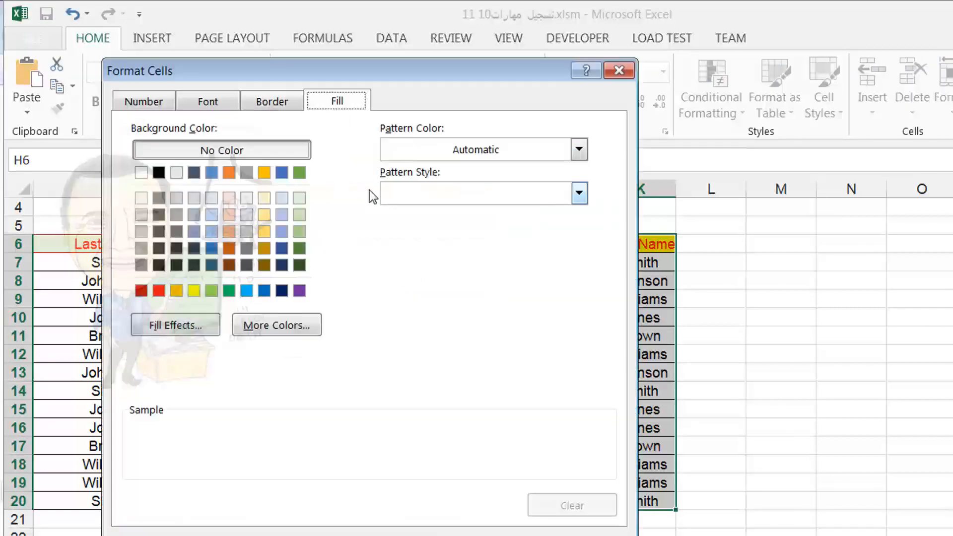
click(299, 198)
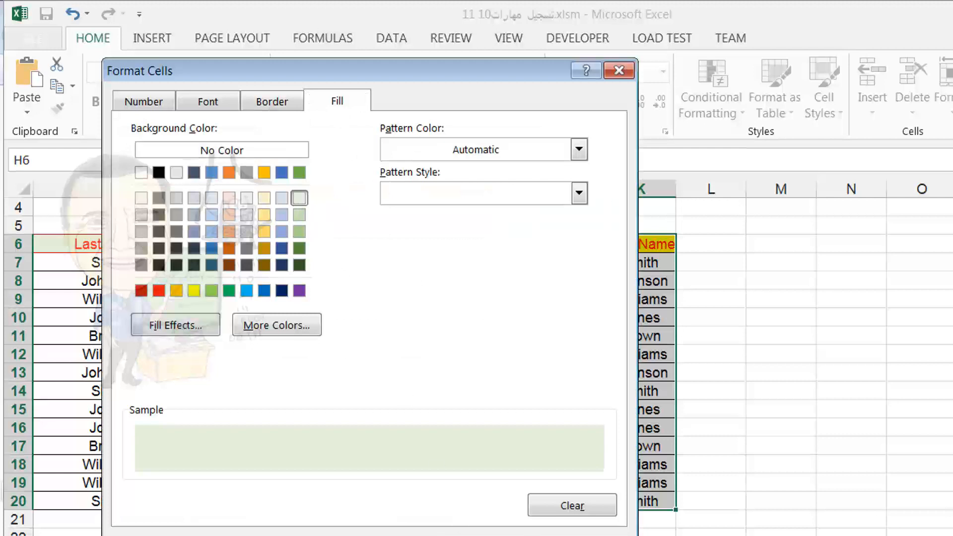
key(Return)
click(369, 491)
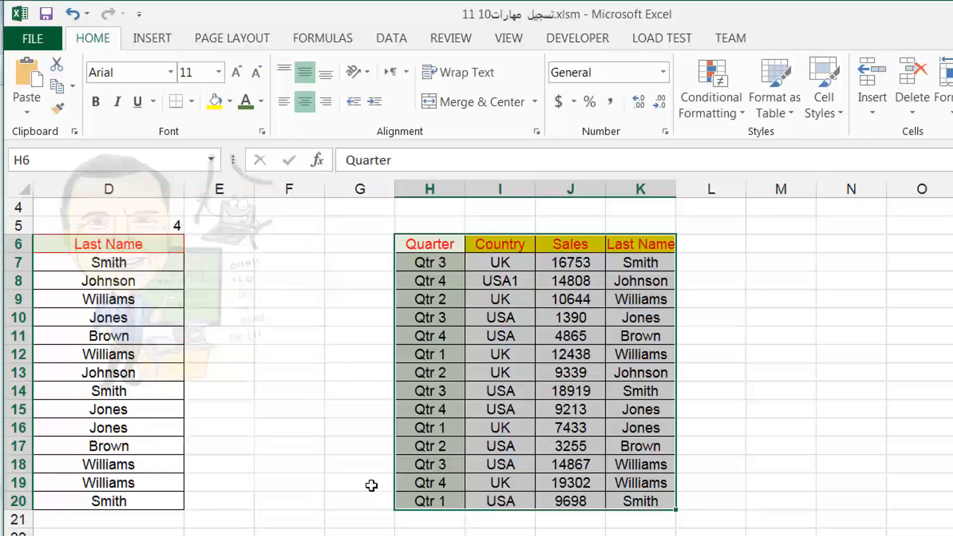
Select cells in different columns of the H6:K20 table to check the column highlighting
click(543, 428)
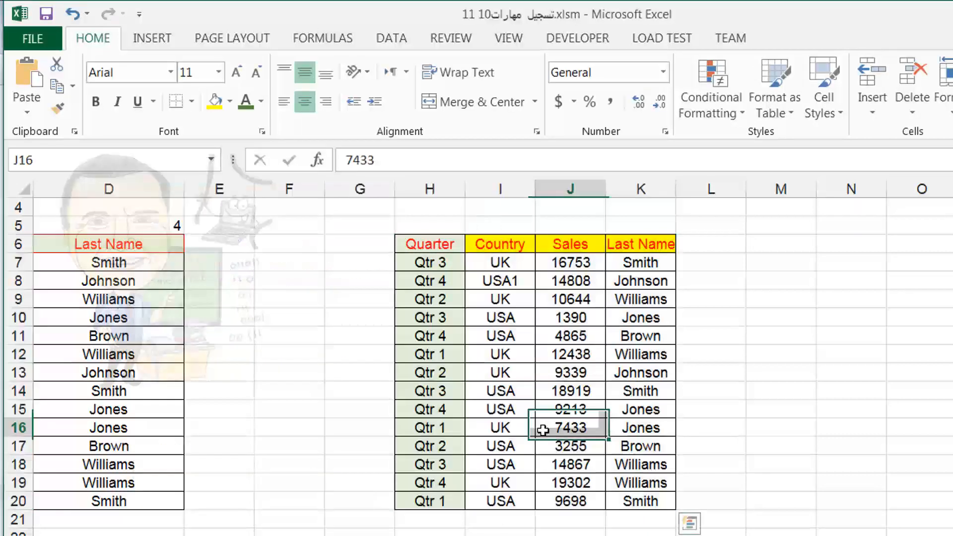
click(620, 367)
click(521, 356)
click(571, 373)
click(634, 371)
click(491, 373)
click(449, 344)
click(591, 352)
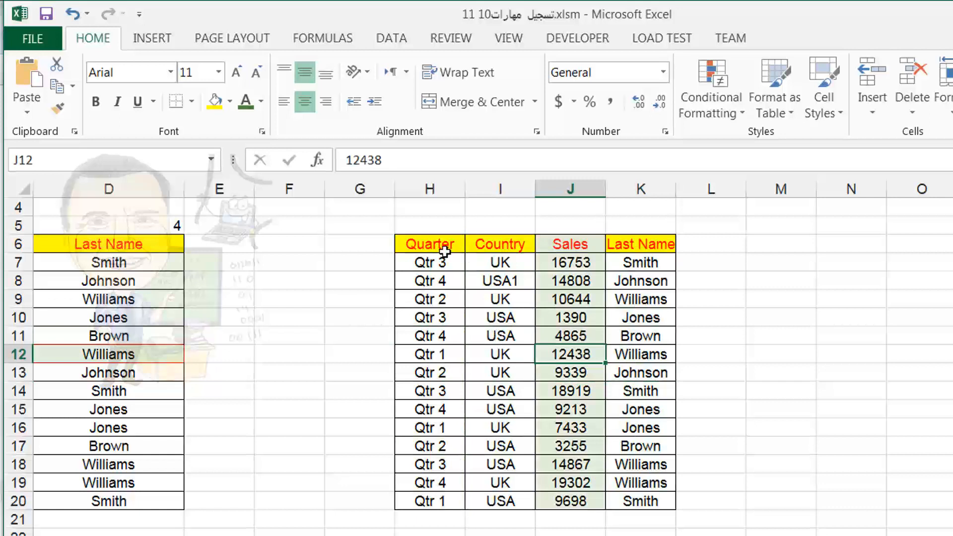
Copy the formula =ROW()=CELL("row") from the text box below the tables
scroll(587, 395, down, 2)
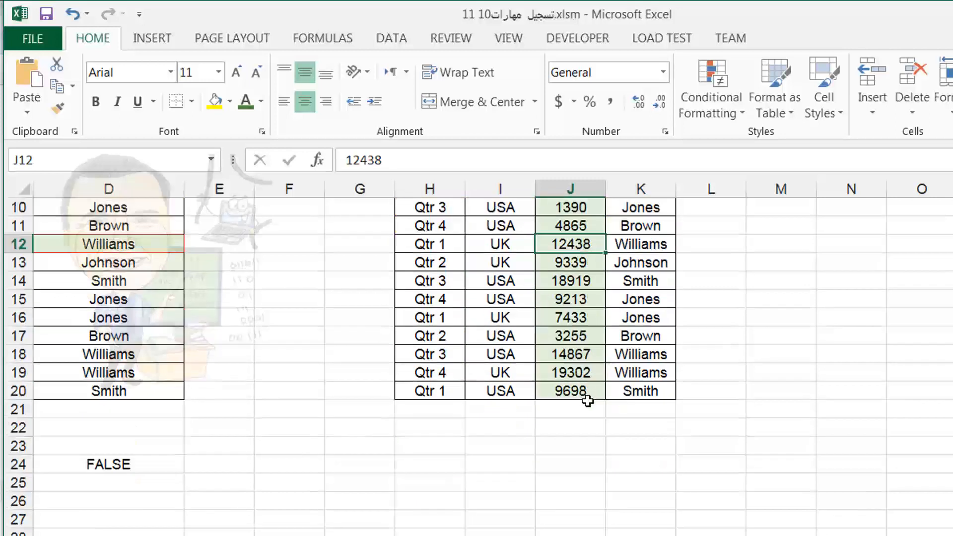
scroll(587, 395, down, 2)
drag(502, 515, 168, 515)
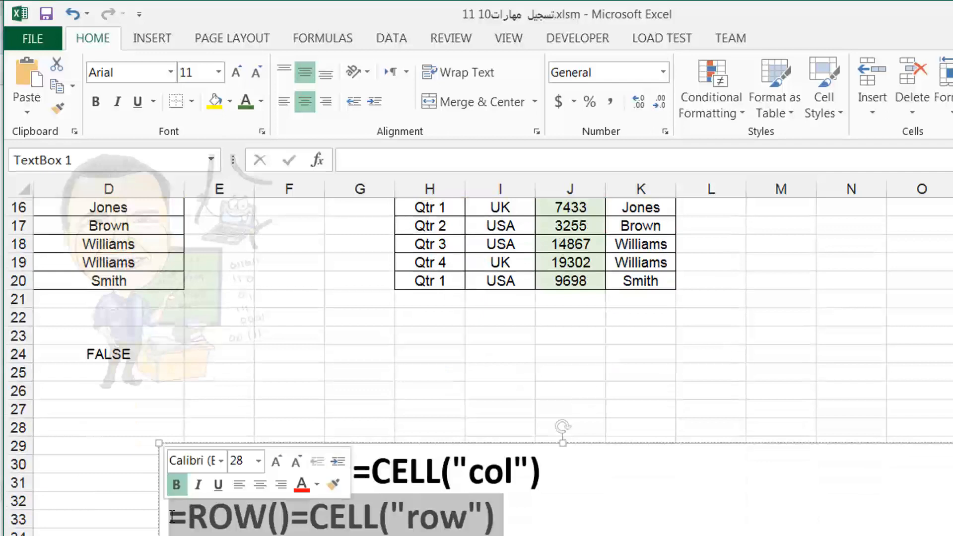
right_click(207, 515)
key(Escape)
Start a second formula-based conditional formatting rule for H6:K20 using =ROW()=CELL("row")
scroll(616, 472, up, 4)
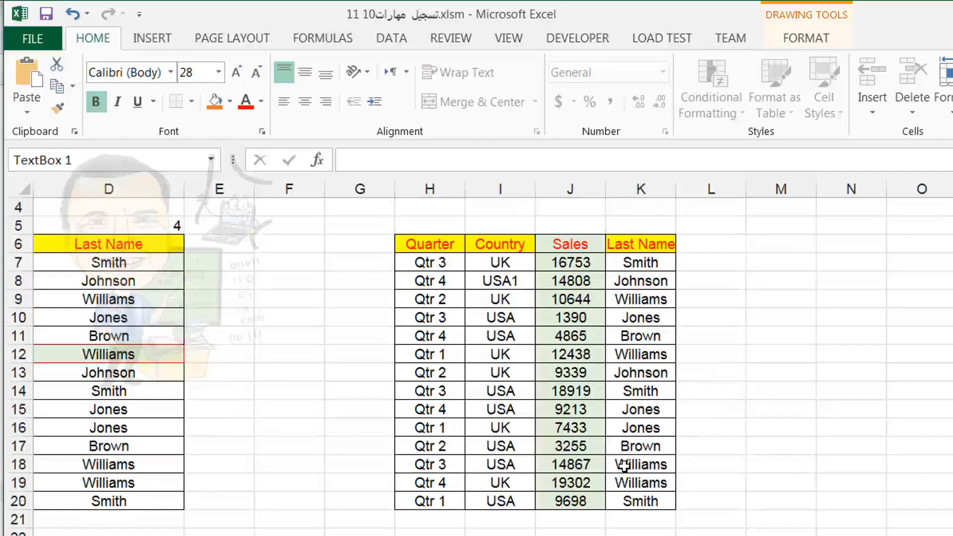
mouse_move(427, 246)
mouse_down()
mouse_move(571, 300)
mouse_move(619, 504)
mouse_up()
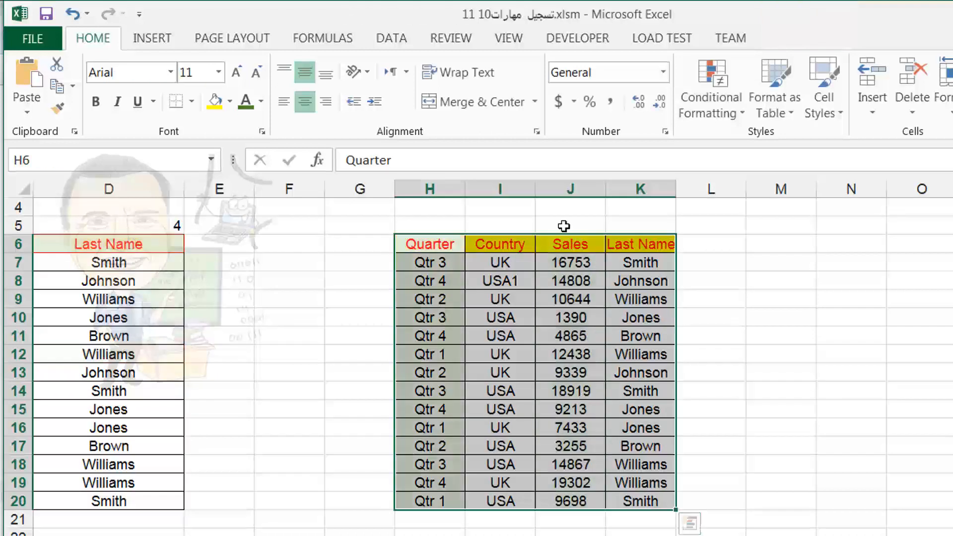
click(715, 115)
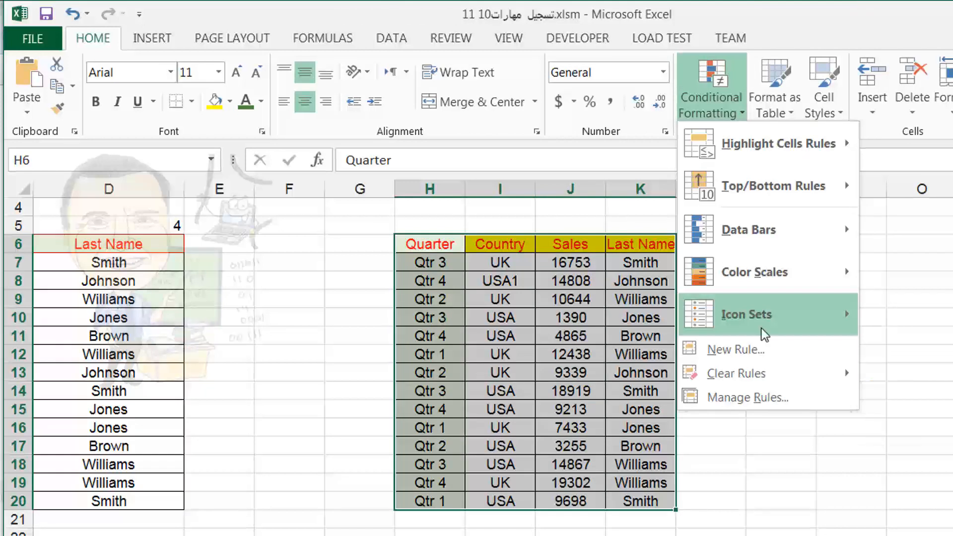
click(735, 349)
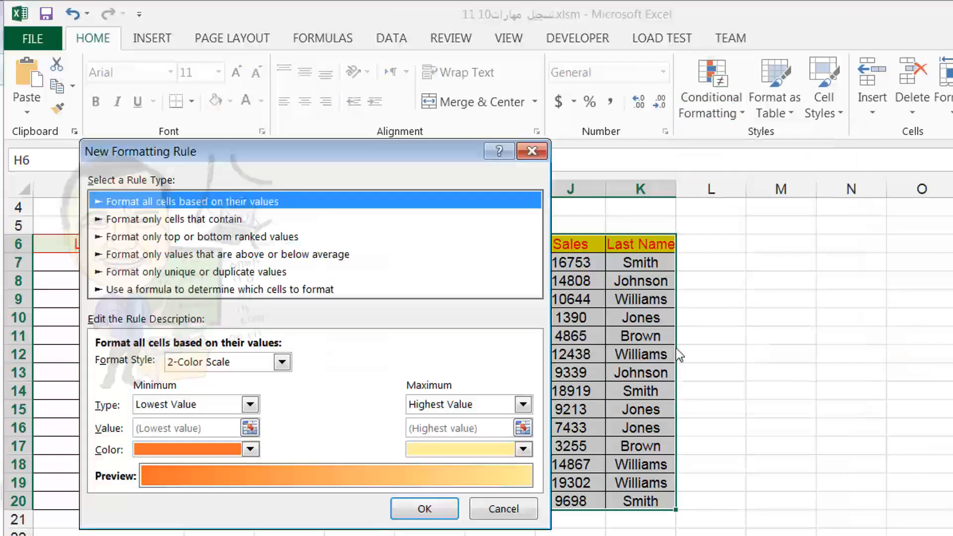
click(244, 291)
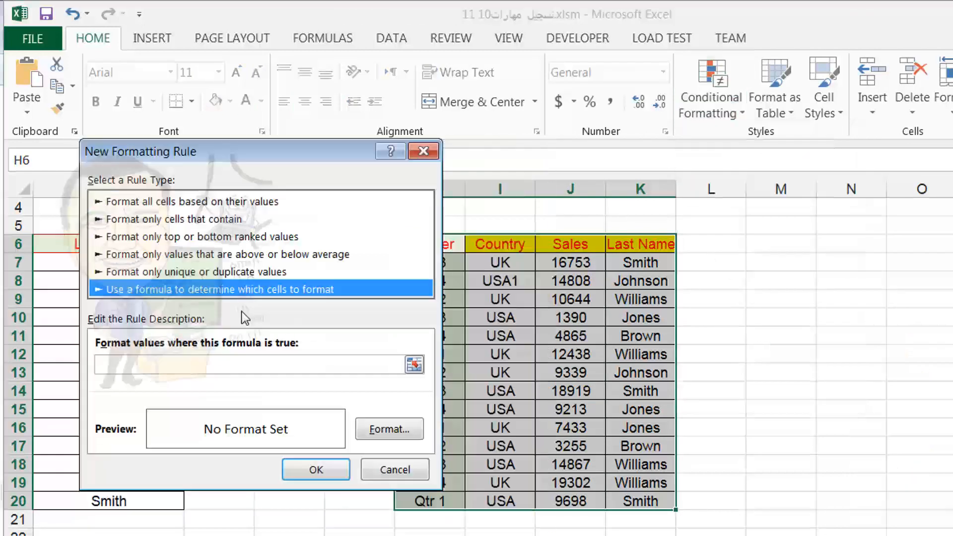
click(232, 358)
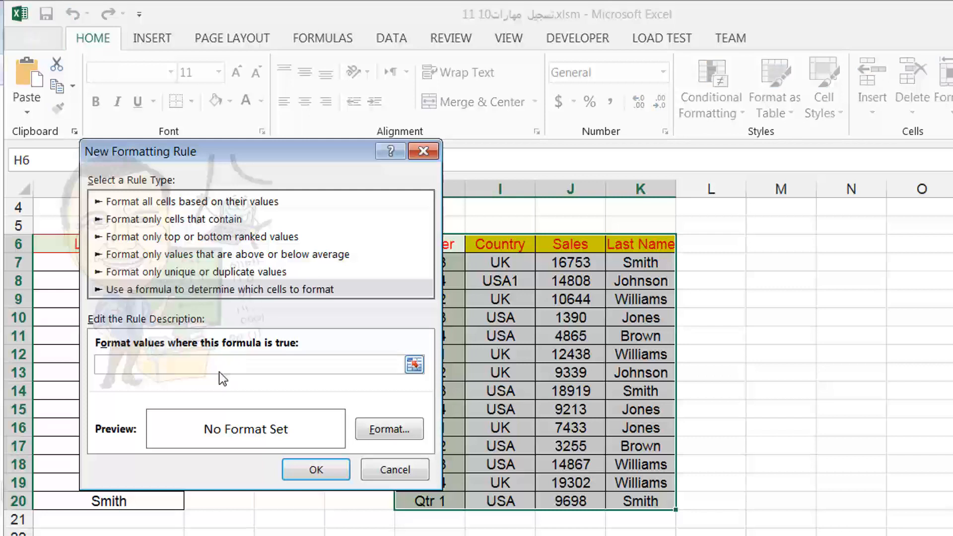
text(=ROW()=CELL("row"))
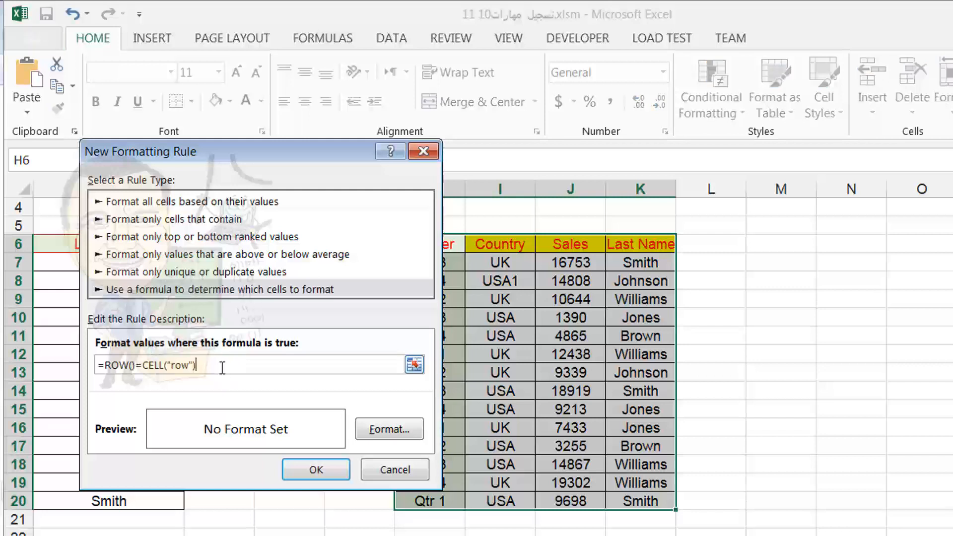
Give the row rule a light blue fill and apply it to the table
click(388, 426)
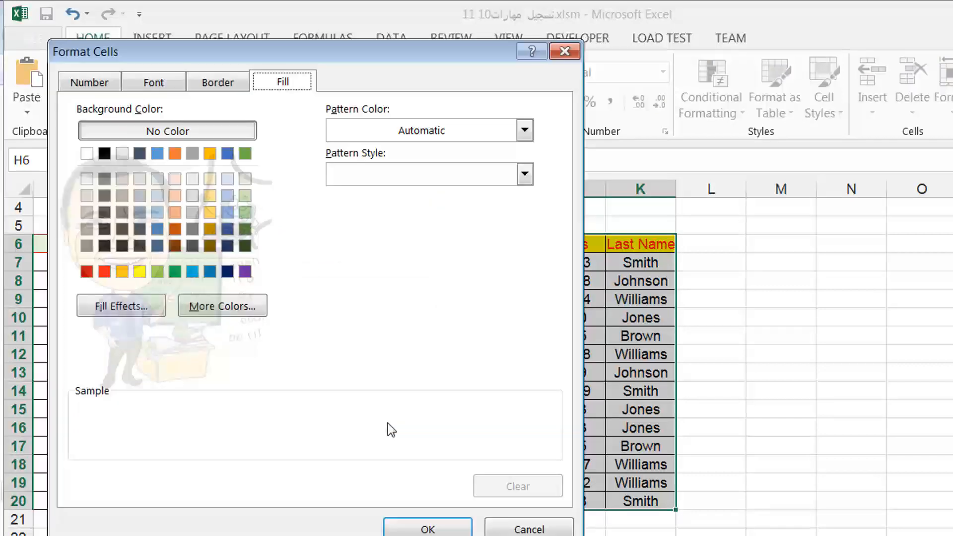
click(157, 215)
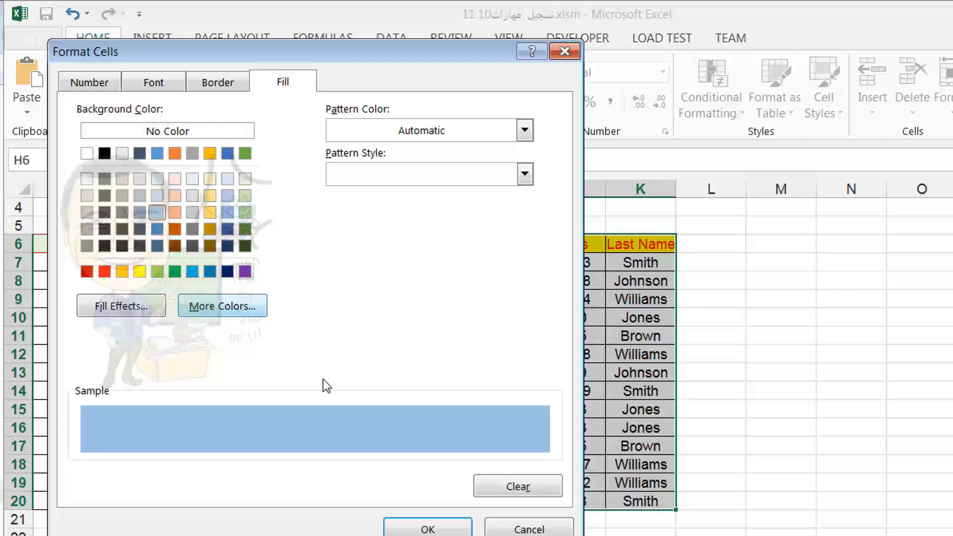
click(154, 198)
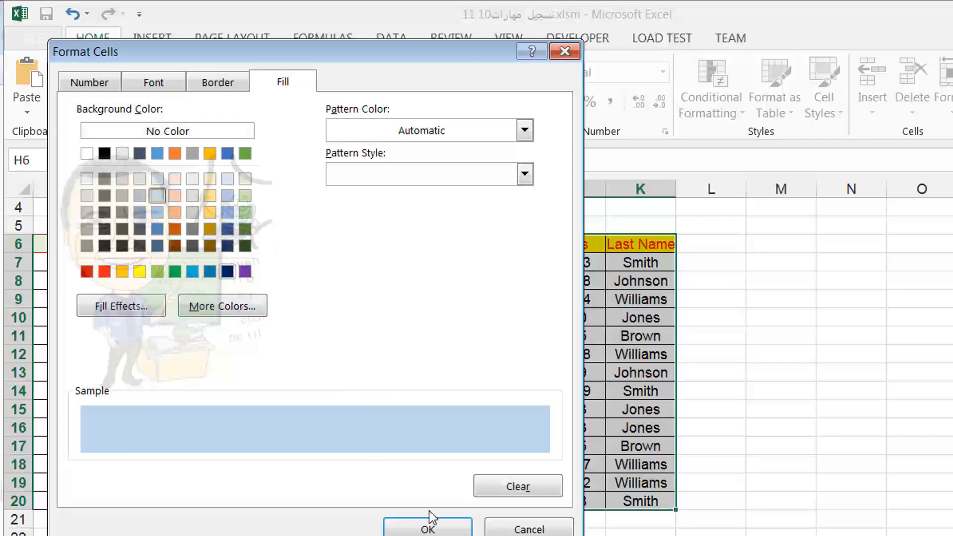
click(427, 528)
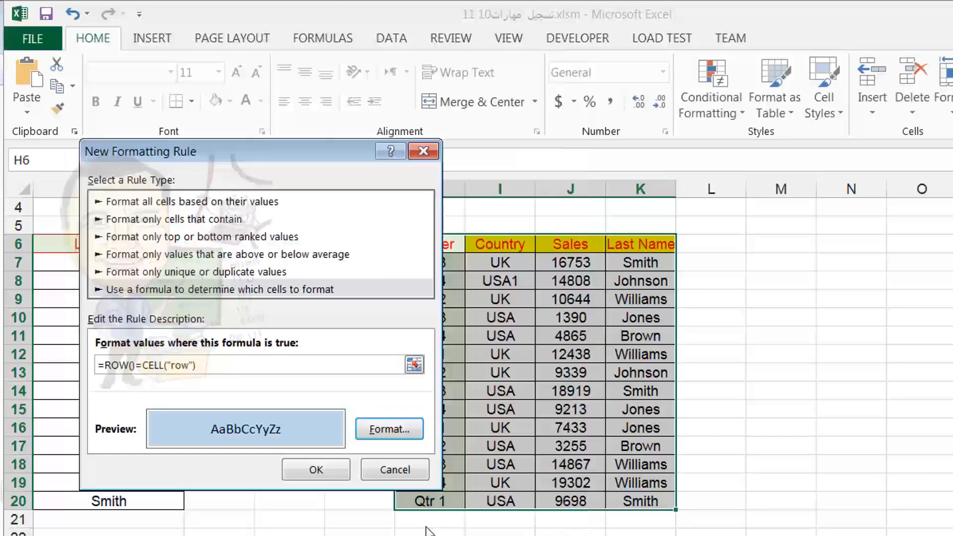
click(308, 470)
Select cells in different rows and columns of the table to check the combined row and column highlighting
click(470, 388)
click(584, 350)
click(493, 392)
click(540, 337)
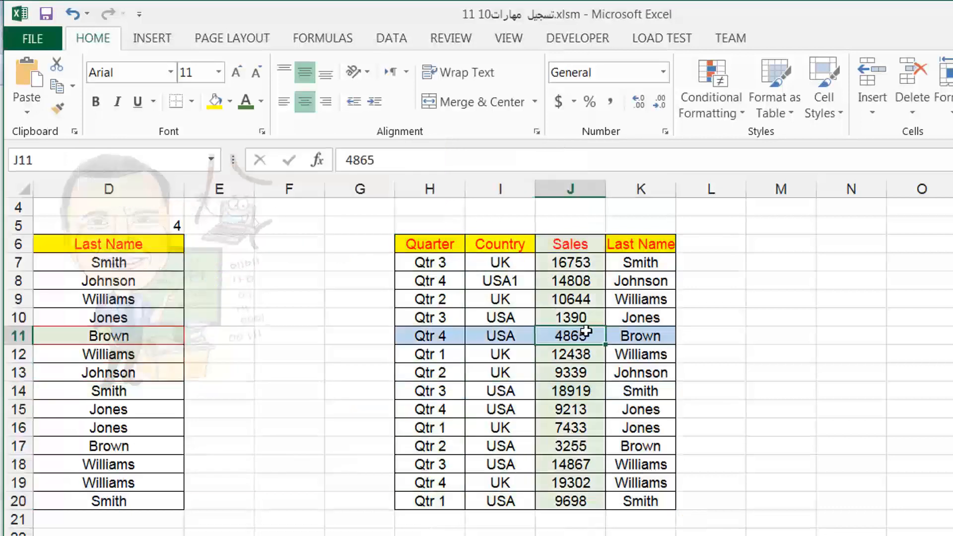
click(528, 338)
click(510, 358)
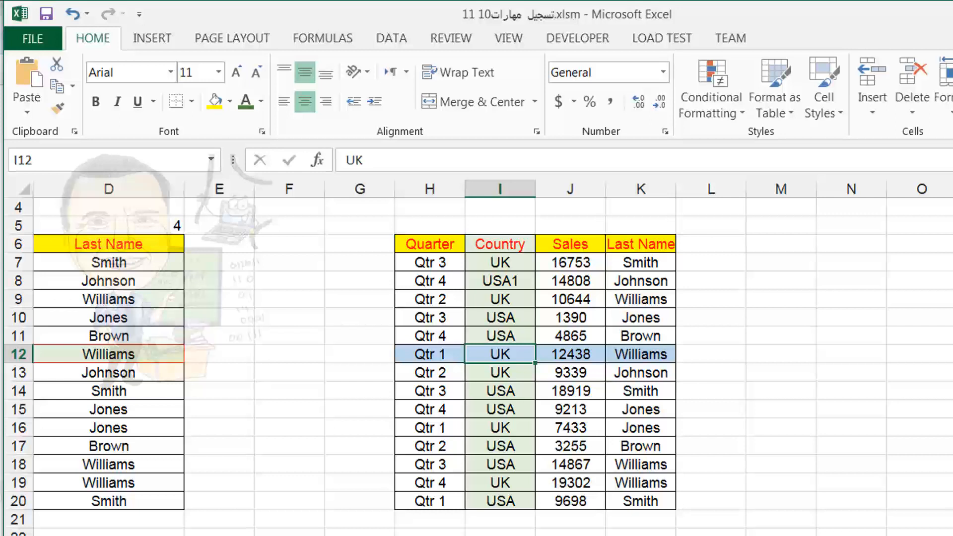
Copy the formula =AND(COLUMN()=CELL("col"),ROW()=CELL("row")) from the text box and return to the H6:K20 table
scroll(552, 524, down, 6)
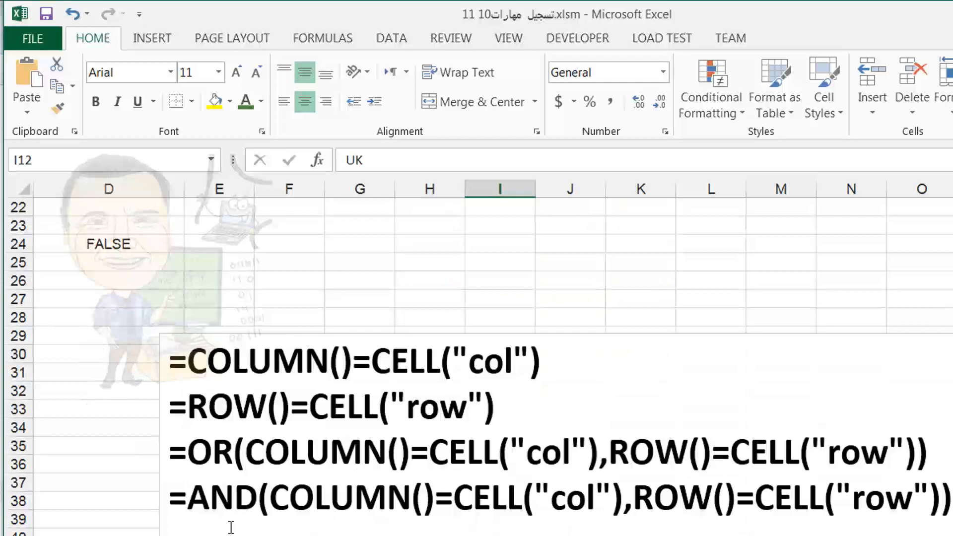
mouse_move(169, 493)
mouse_down()
mouse_move(596, 497)
mouse_move(827, 462)
mouse_move(900, 491)
mouse_move(951, 492)
mouse_move(908, 500)
mouse_up()
key(ctrl+c)
right_click(860, 508)
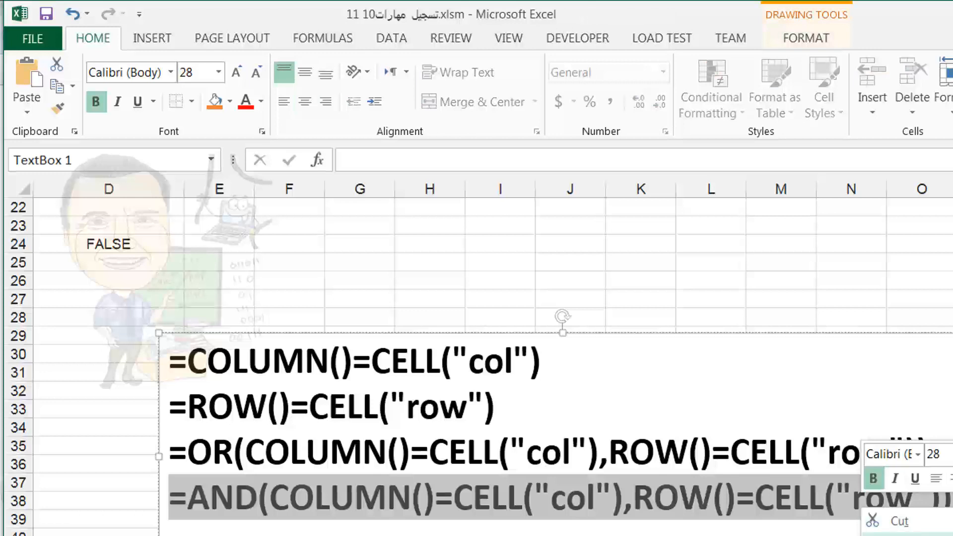
key(Escape)
scroll(702, 464, up, 6)
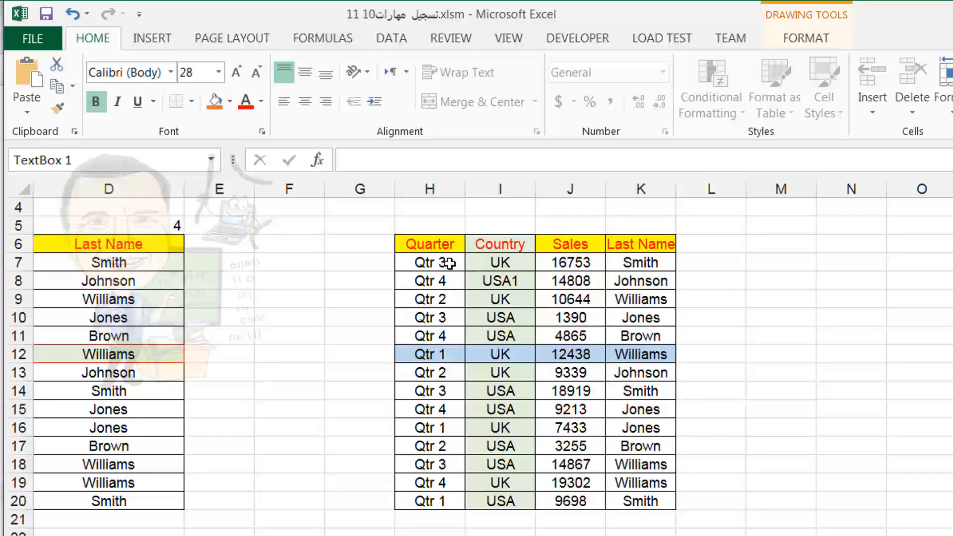
Start a third formula-based conditional formatting rule for H6:K20 using =AND(COLUMN()=CELL("col"),ROW()=CELL("row"))
drag(427, 251, 626, 504)
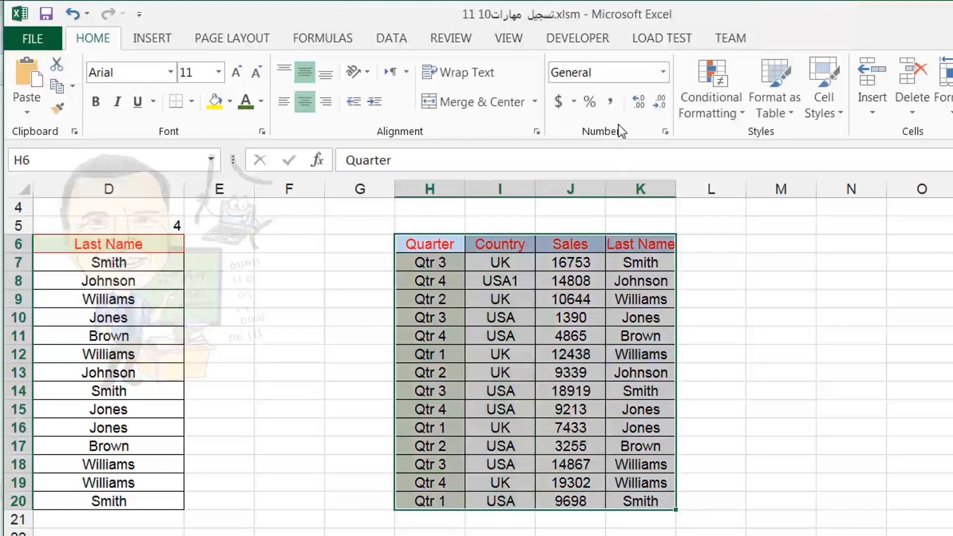
click(713, 99)
click(785, 353)
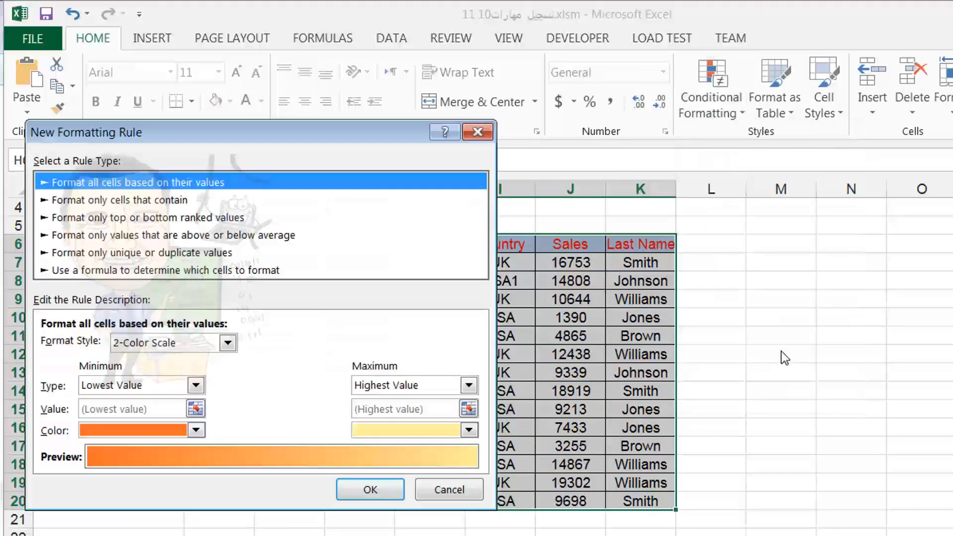
click(211, 272)
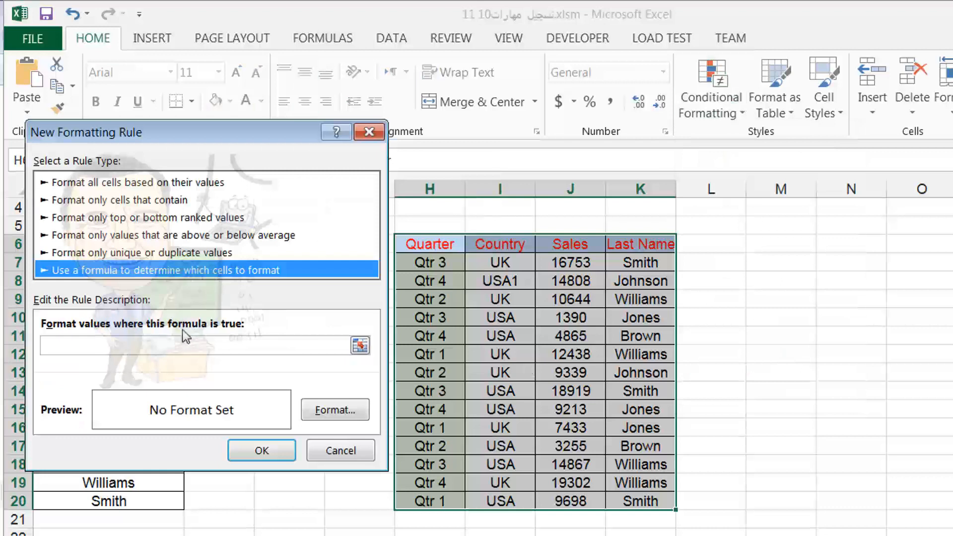
click(142, 343)
right_click(142, 343)
click(190, 397)
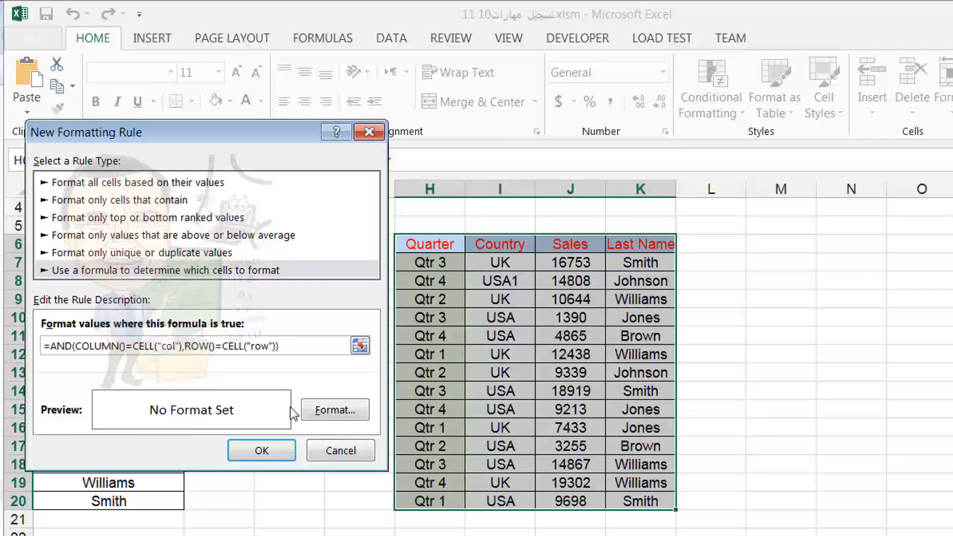
Add a blue outline border to the intersection rule's cell format
click(334, 410)
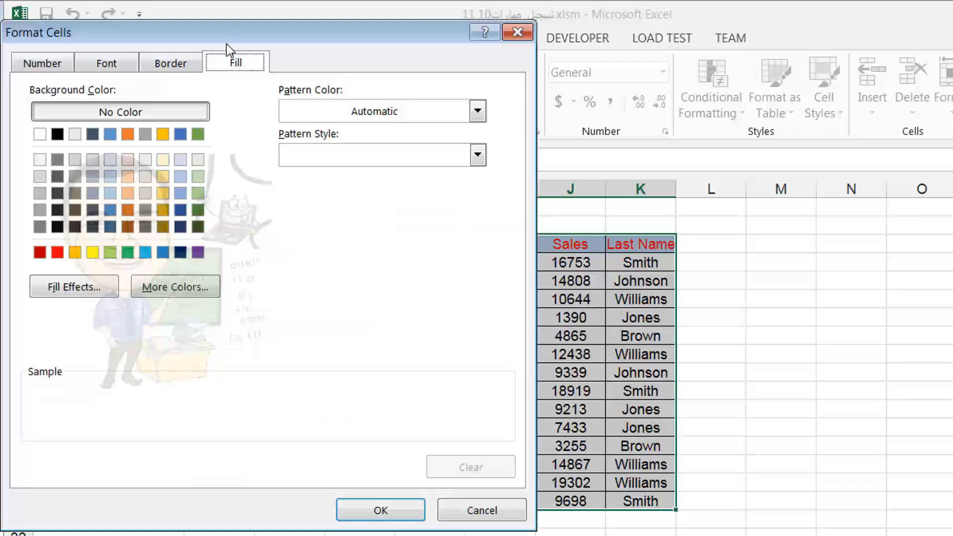
click(166, 69)
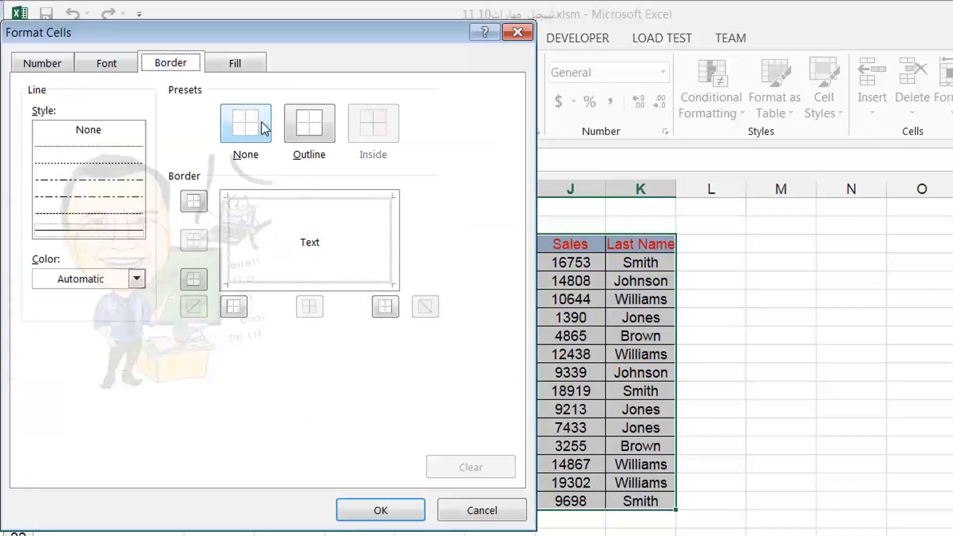
click(137, 279)
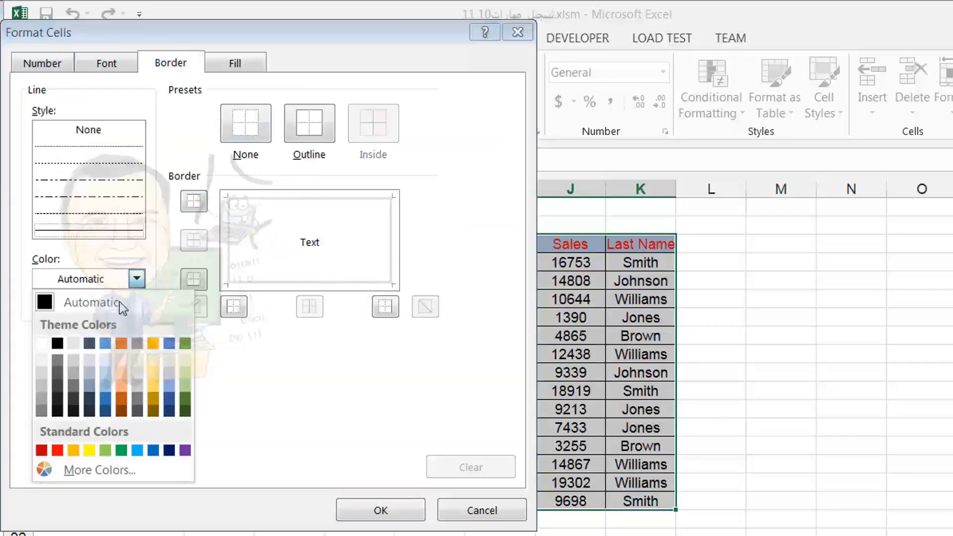
click(104, 343)
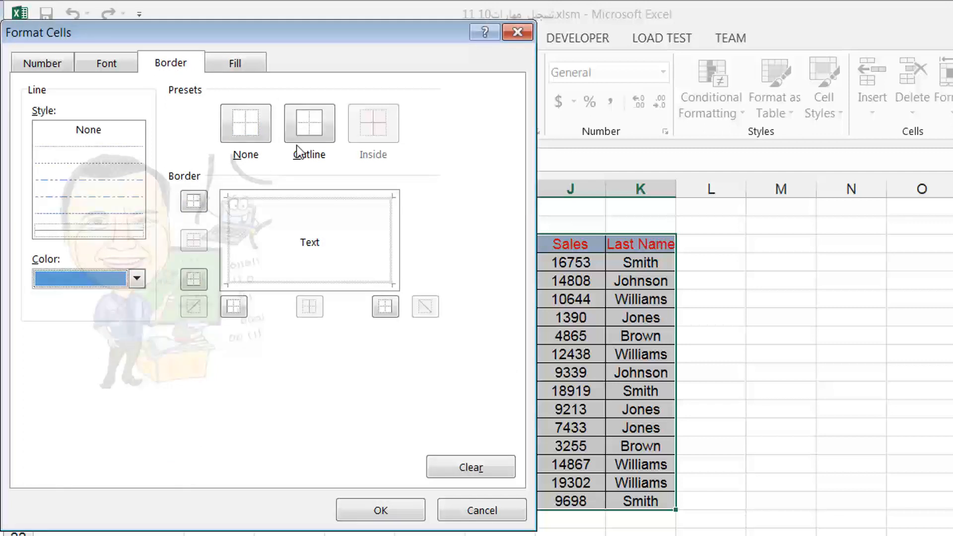
click(307, 127)
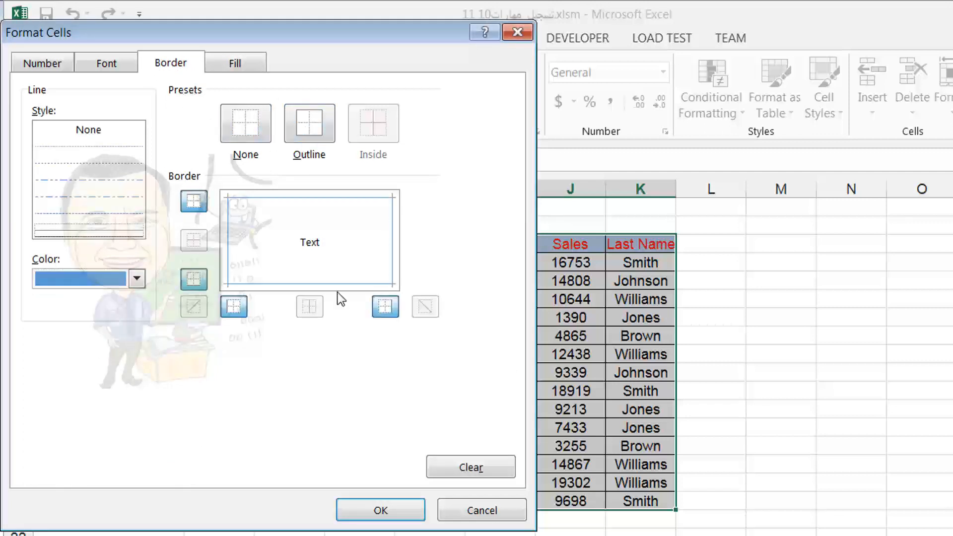
Give the intersection rule a light gold fill and apply it to the table
click(235, 65)
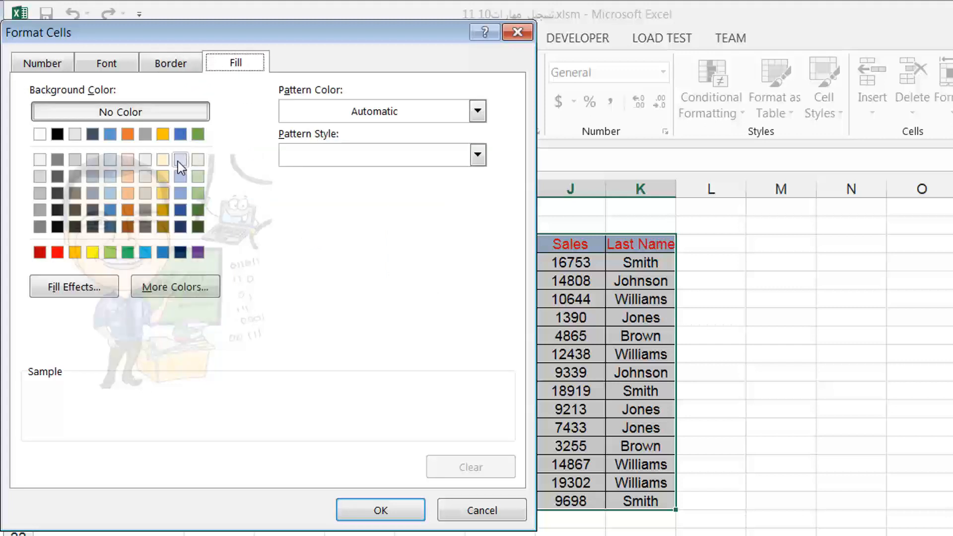
click(163, 160)
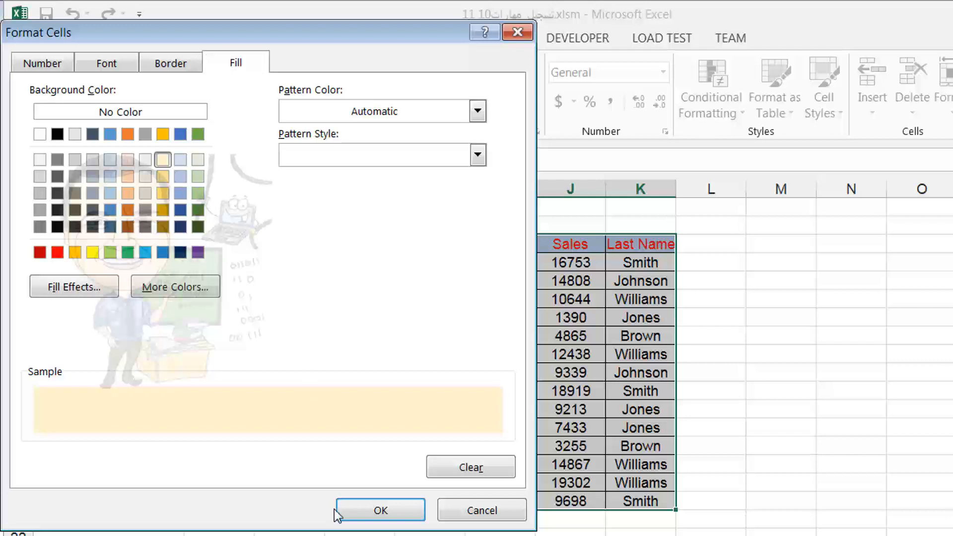
click(379, 511)
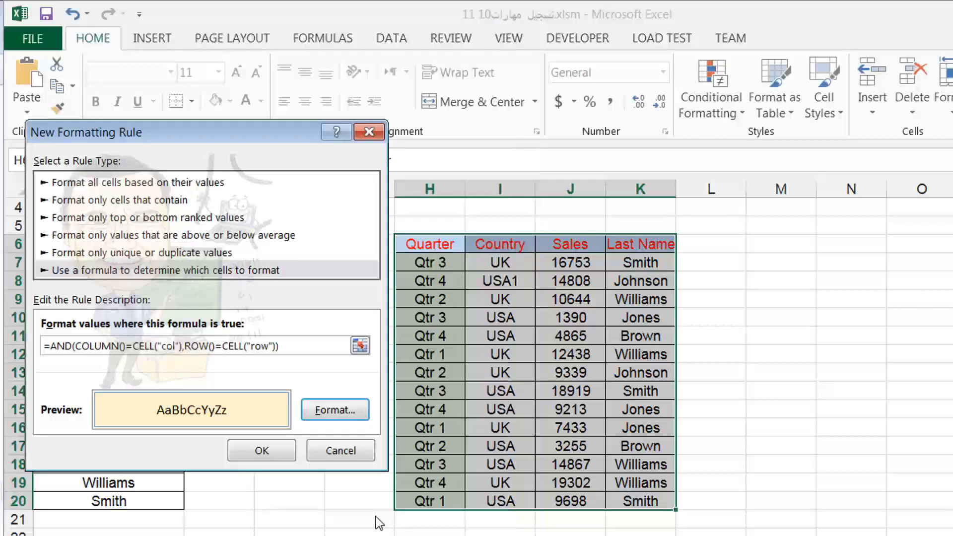
click(276, 449)
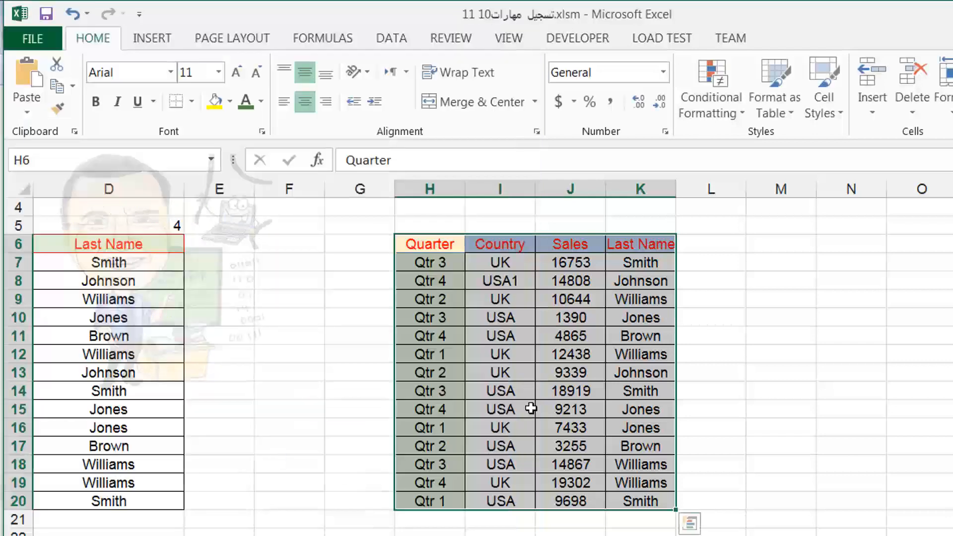
Select various cells across the table's Country, Sales and Last Name columns to check the intersection highlighting
click(527, 409)
click(578, 343)
click(505, 353)
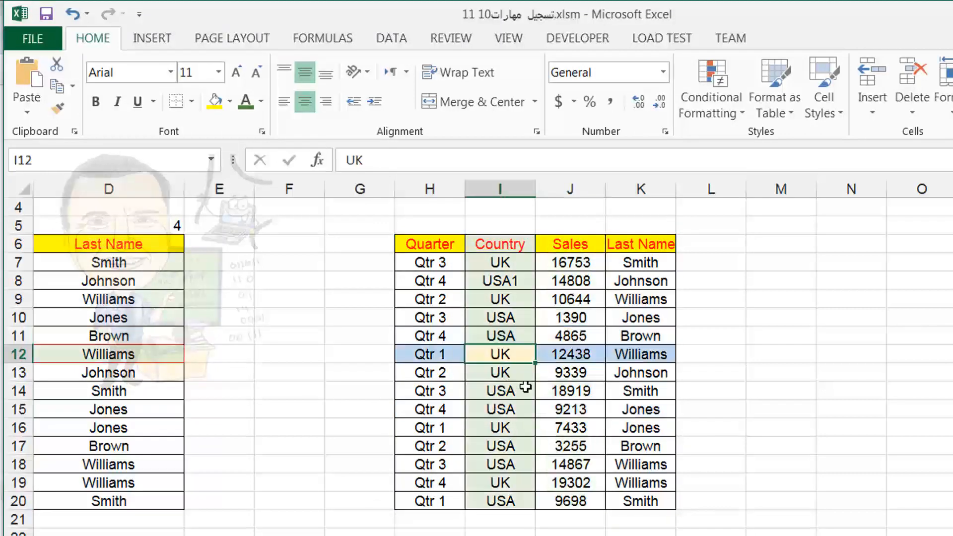
click(563, 409)
click(624, 329)
click(507, 329)
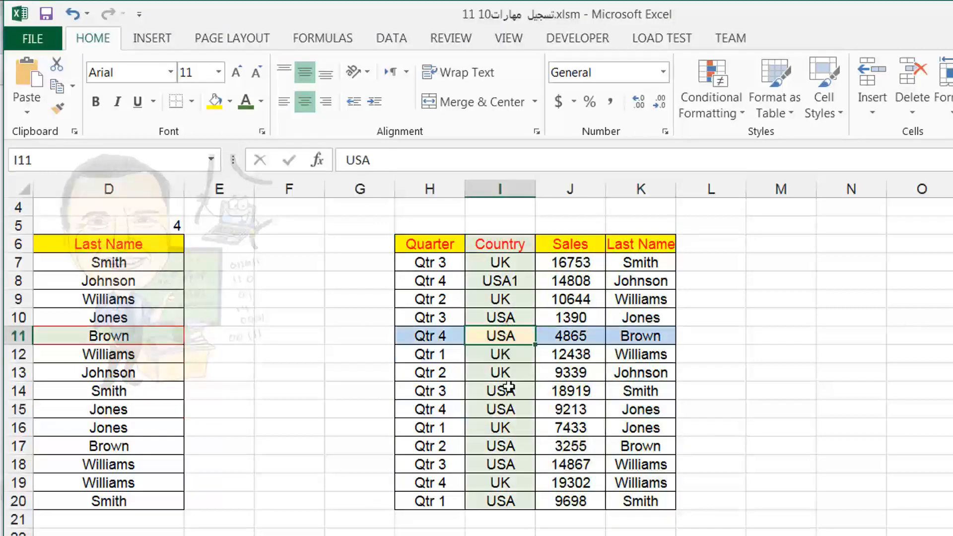
click(557, 317)
click(516, 409)
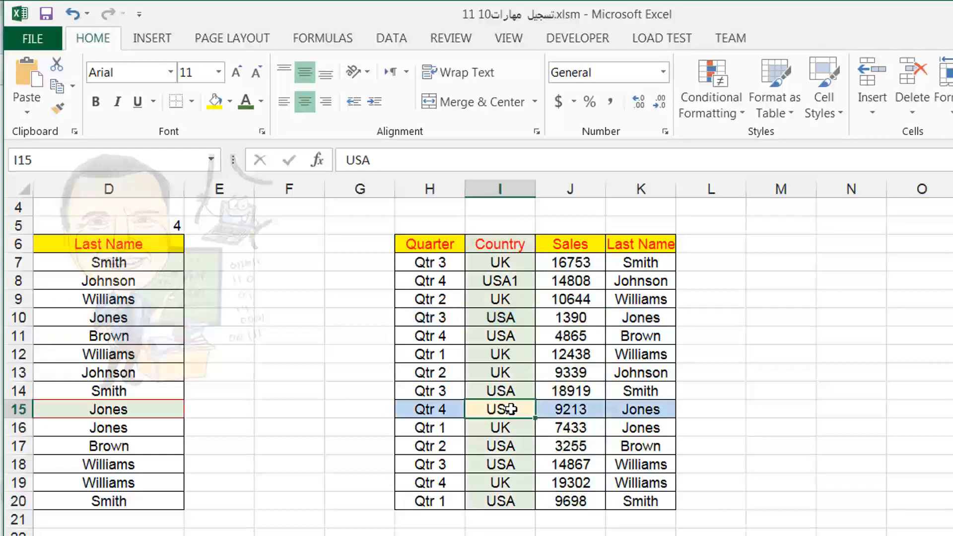
click(609, 334)
click(512, 373)
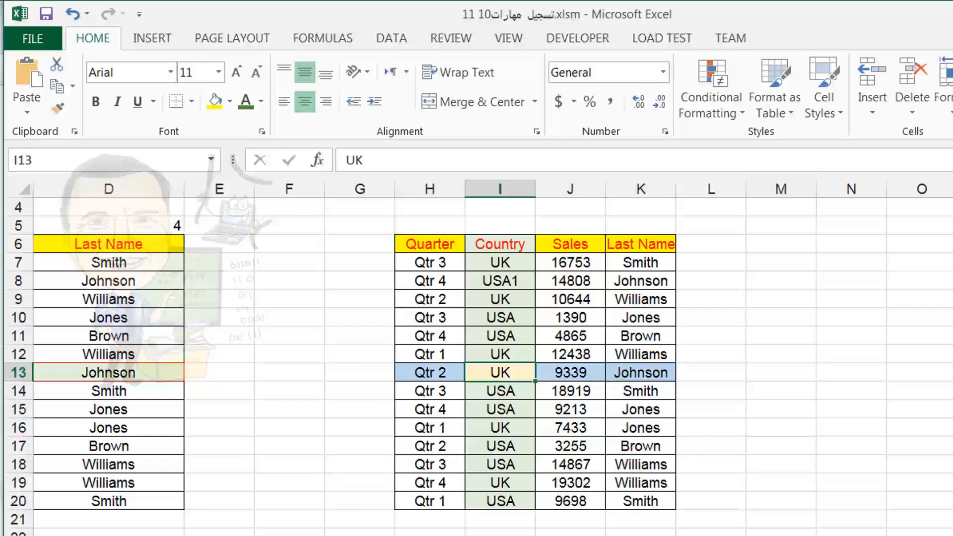
Examine the Application.Calculate line in the sort columns sheet's Worksheet_SelectionChange code, and return to the worksheet
right_click(504, 526)
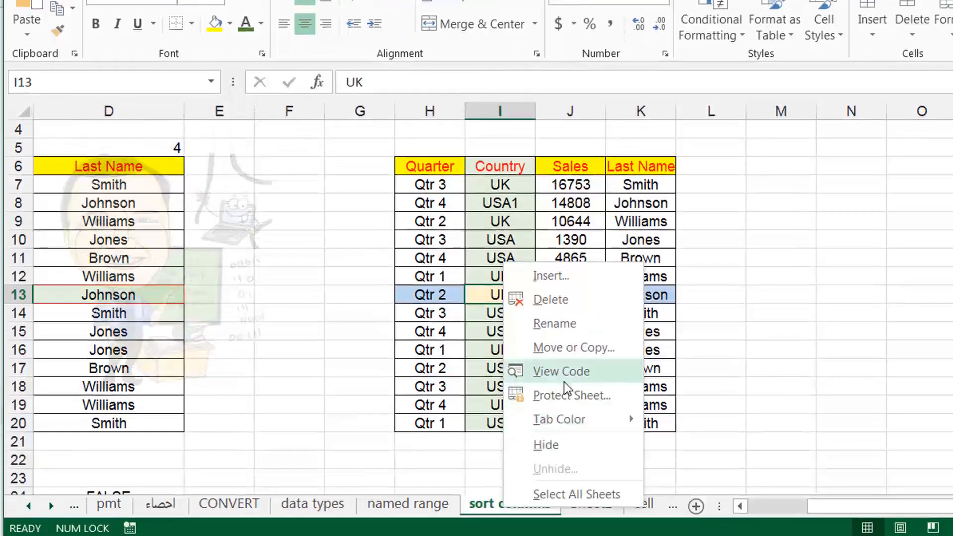
click(564, 381)
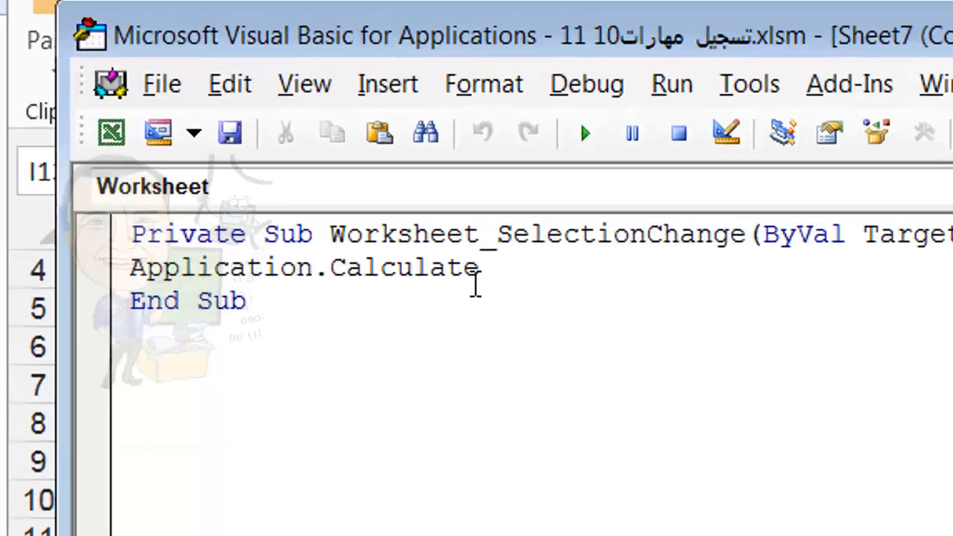
drag(499, 271, 95, 285)
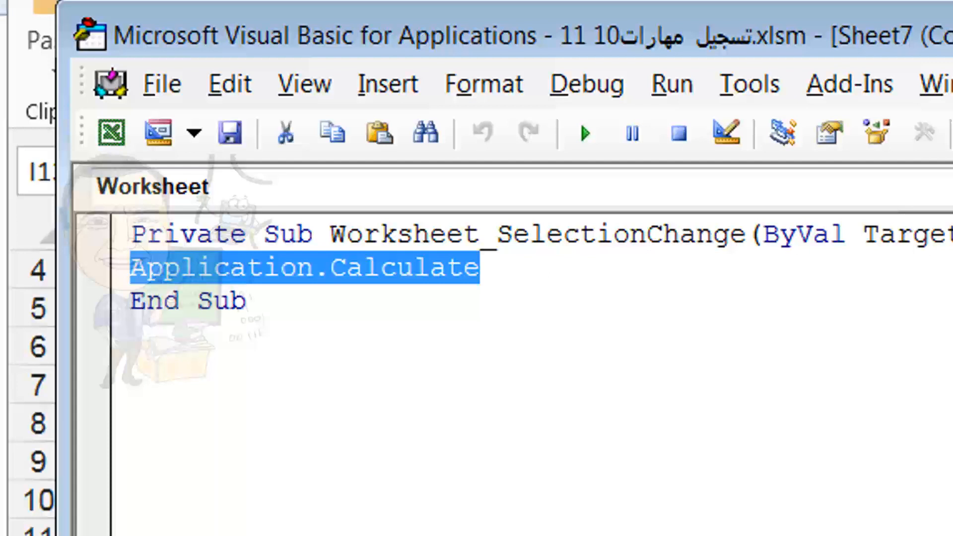
key(alt+F11)
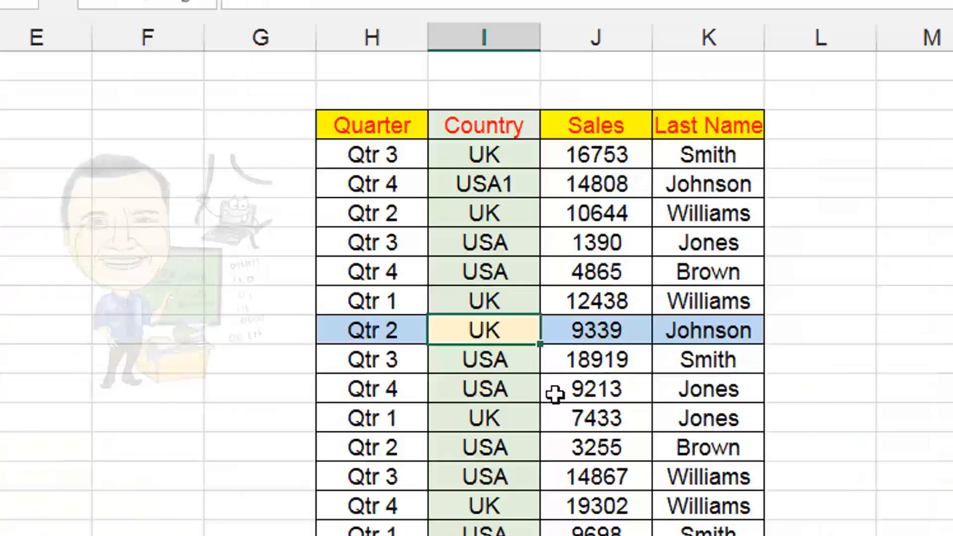
right_click(430, 535)
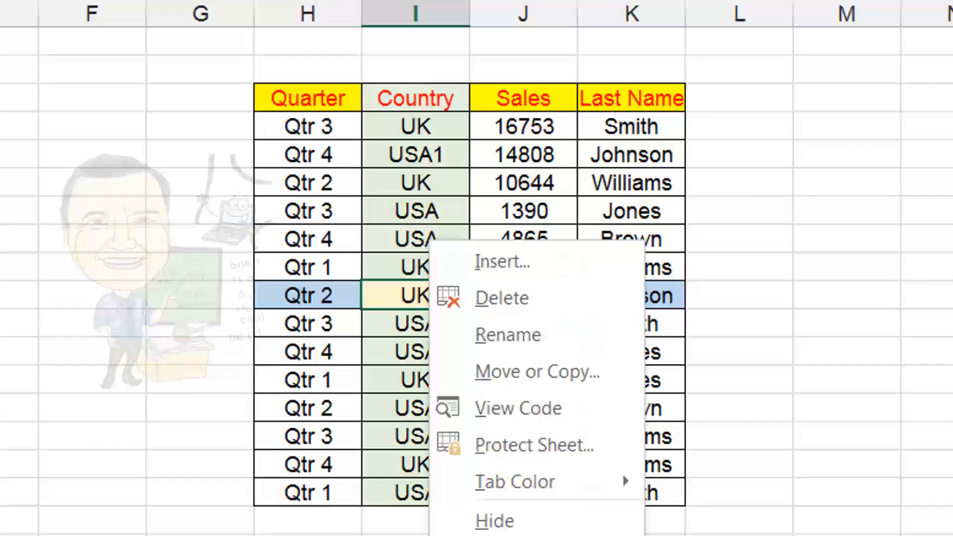
click(562, 412)
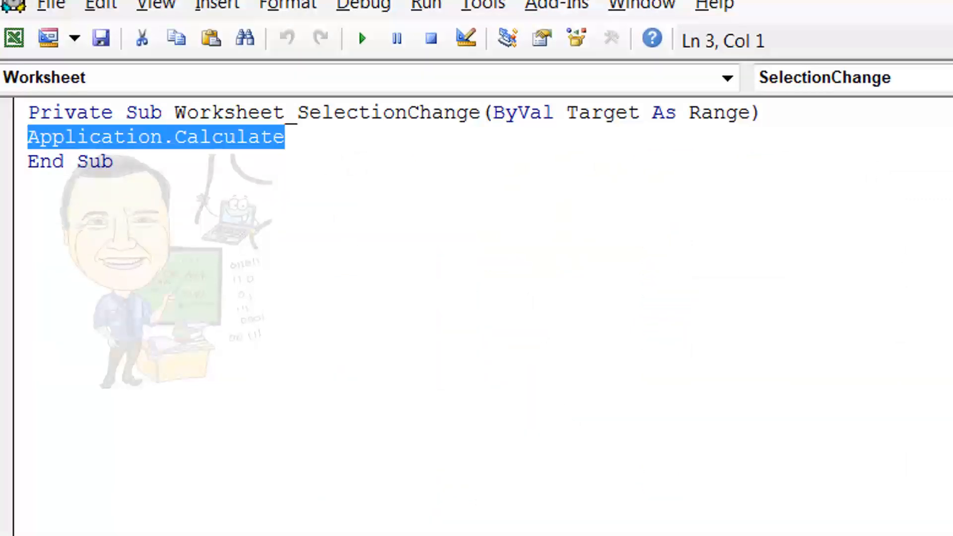
key(alt+F11)
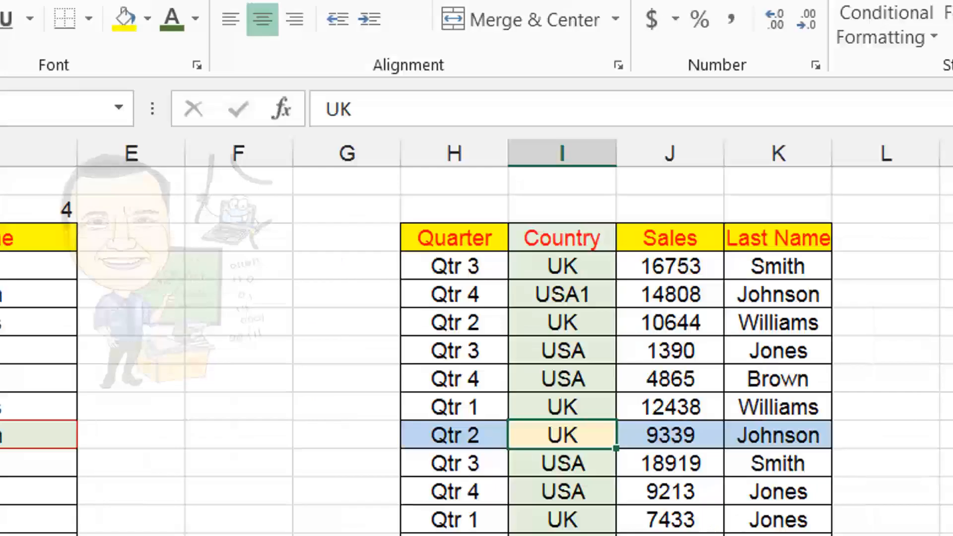
Save the workbook under its existing name as an Excel Macro-Enabled Workbook (*.xlsm), and select a Last Name cell in the table
click(42, 57)
click(147, 342)
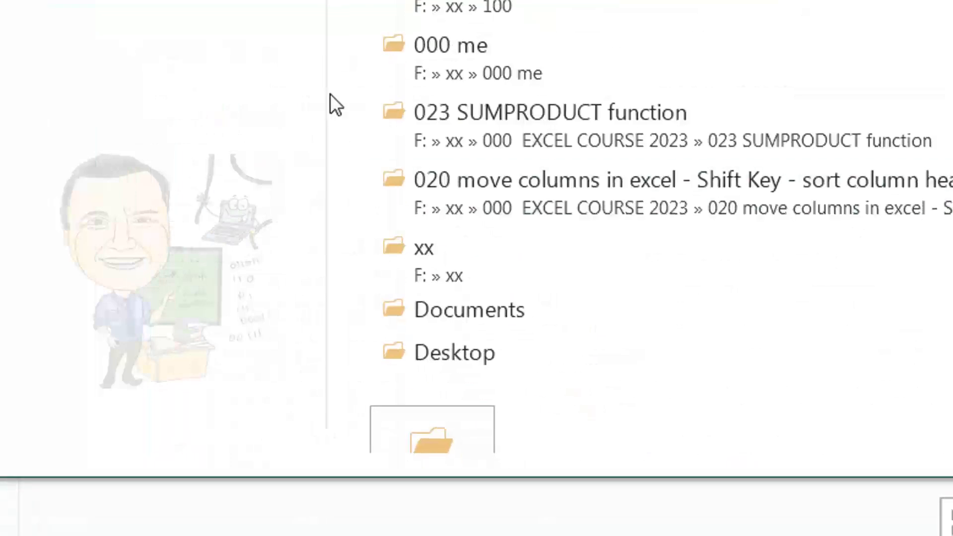
click(449, 421)
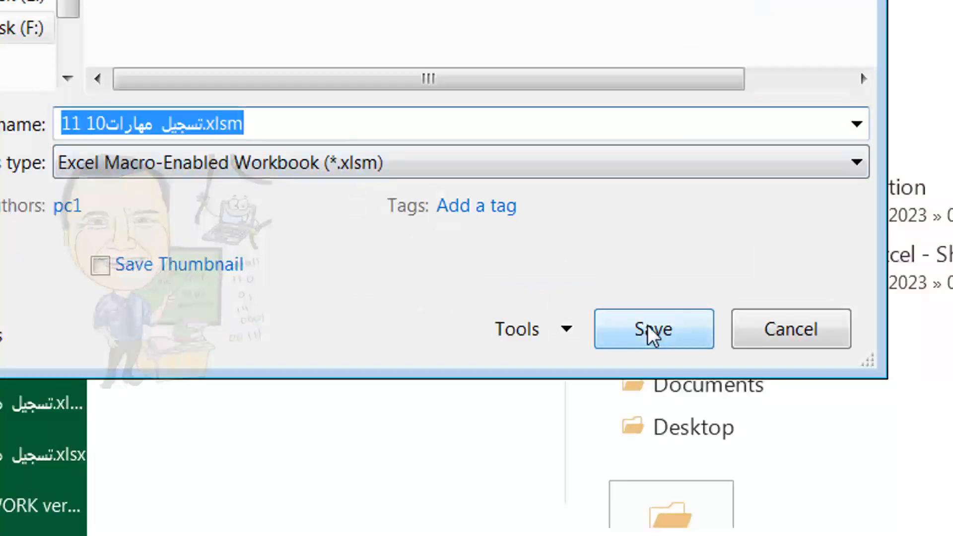
click(653, 336)
click(952, 262)
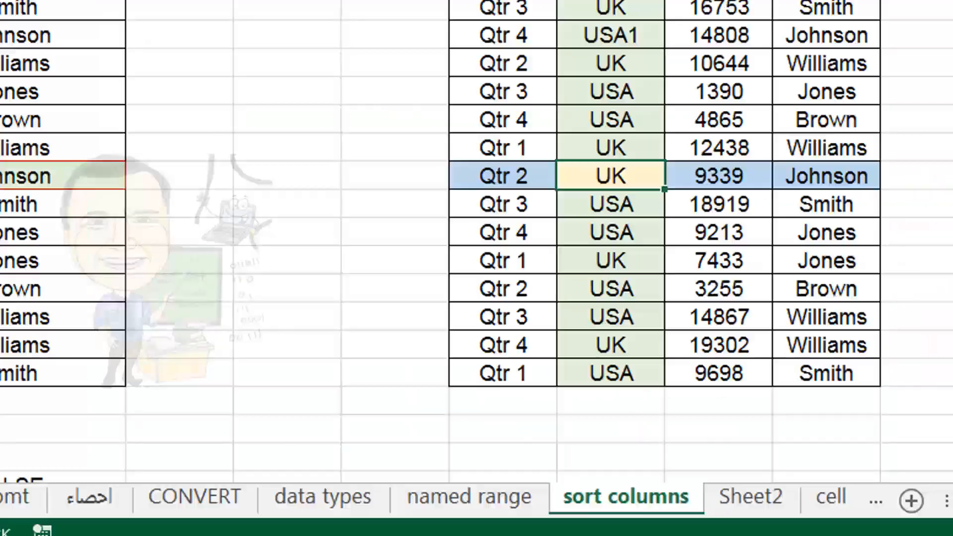
click(813, 264)
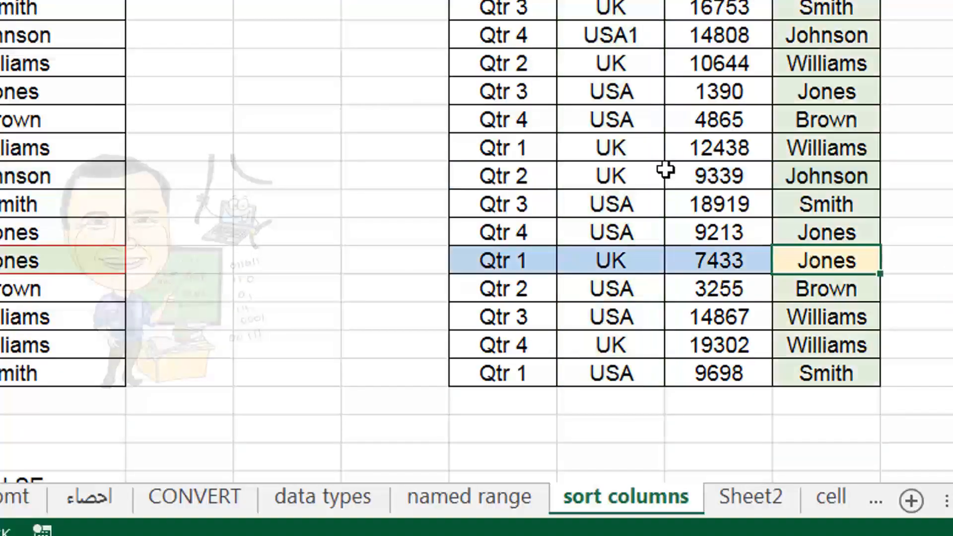